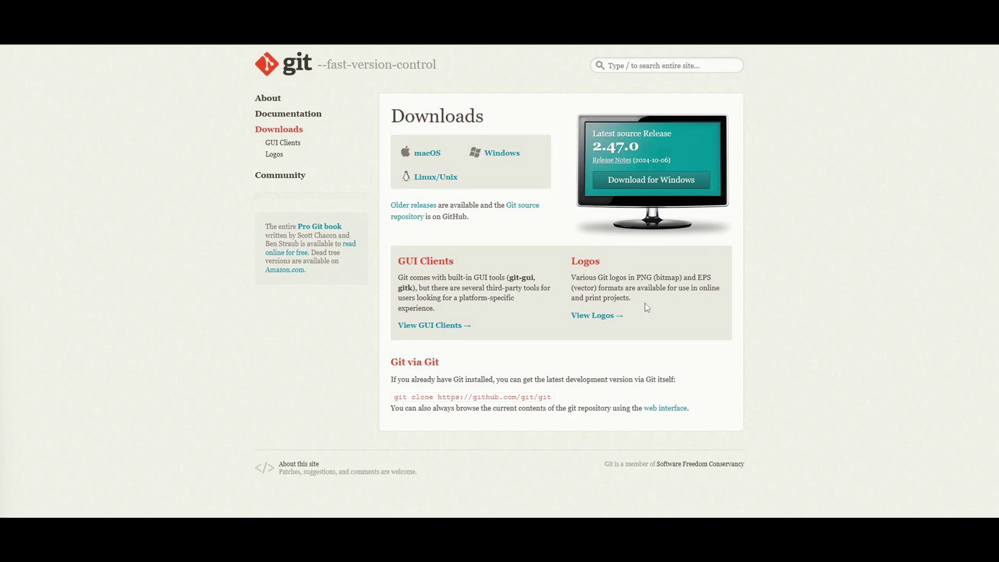
Step: Download the latest Git source release for Windows from the Git downloads page
{"action": "left_click", "coordinate": [692, 183]}
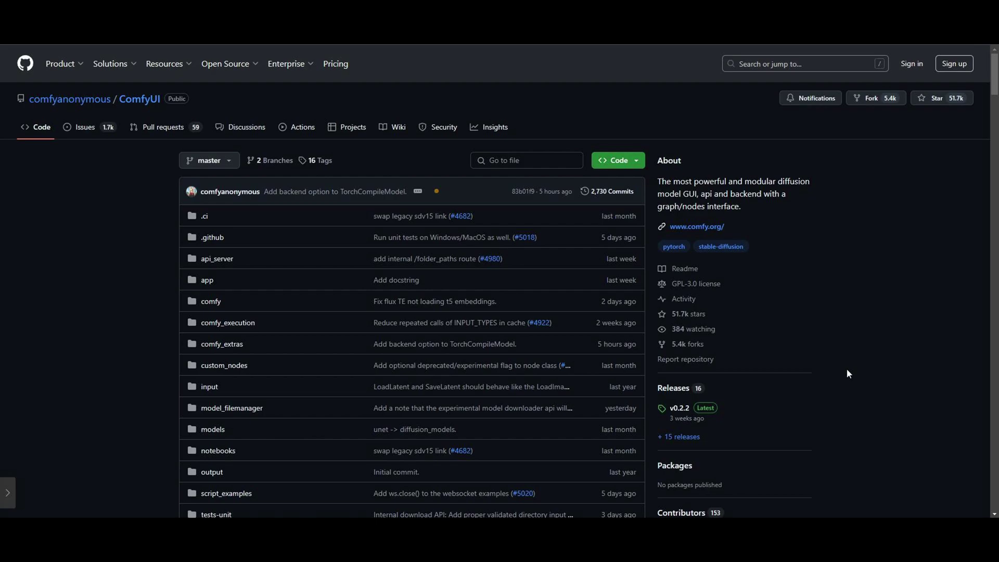
Step: Download the standalone Windows build through the ComfyUI README's direct link and launch it from ComfyUI_windows_portable with run_nvidia_gpu.bat
{"action": "scroll", "coordinate": [847, 370], "scroll_direction": "down", "scroll_amount": 20}
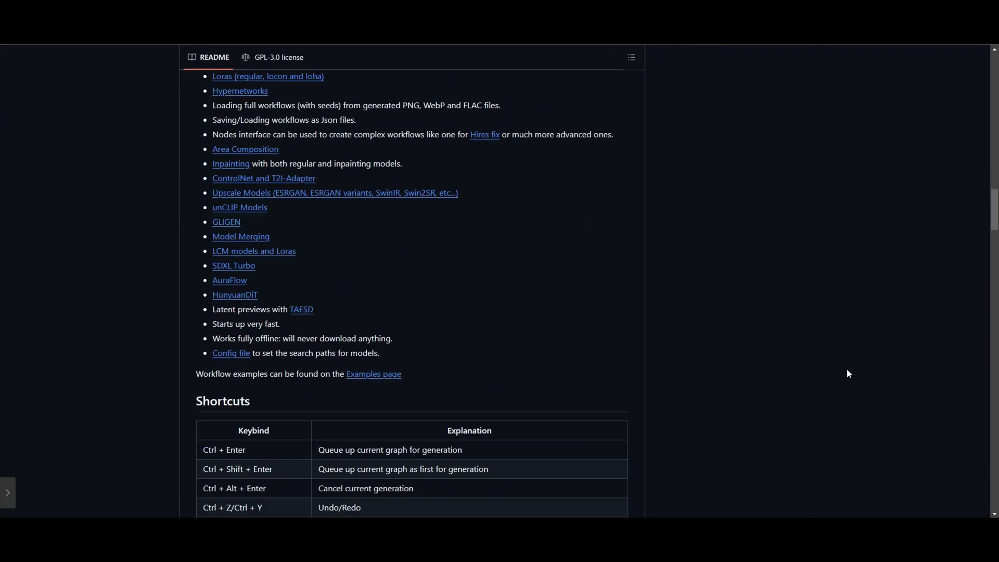
{"action": "scroll", "coordinate": [847, 373], "scroll_direction": "down", "scroll_amount": 10}
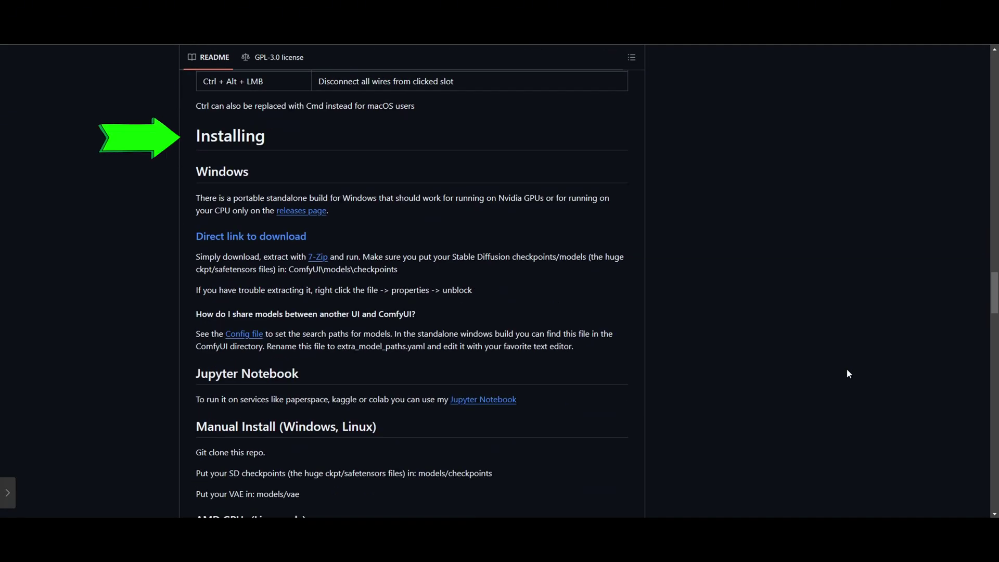
{"action": "left_click", "coordinate": [289, 241]}
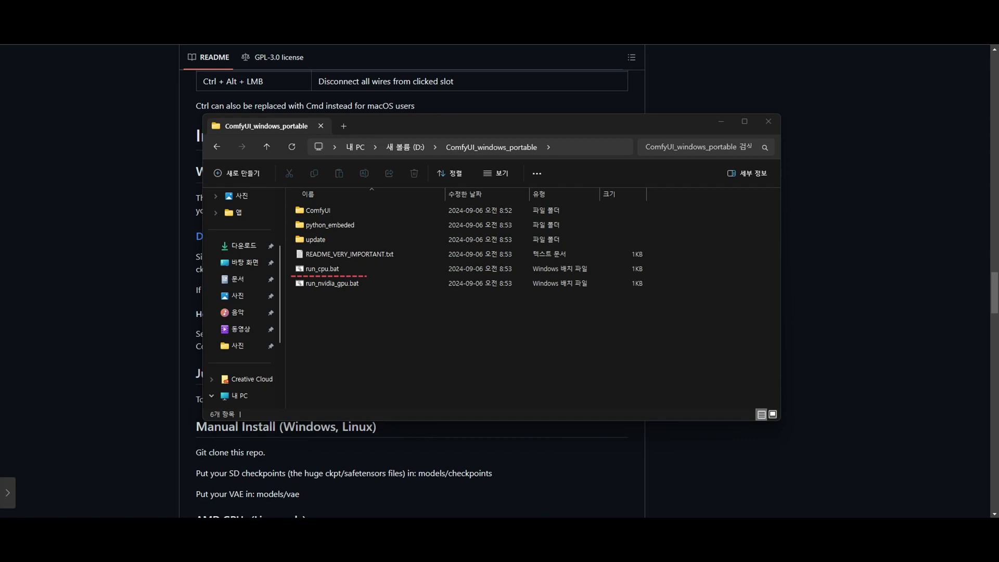
{"action": "left_click", "coordinate": [376, 283]}
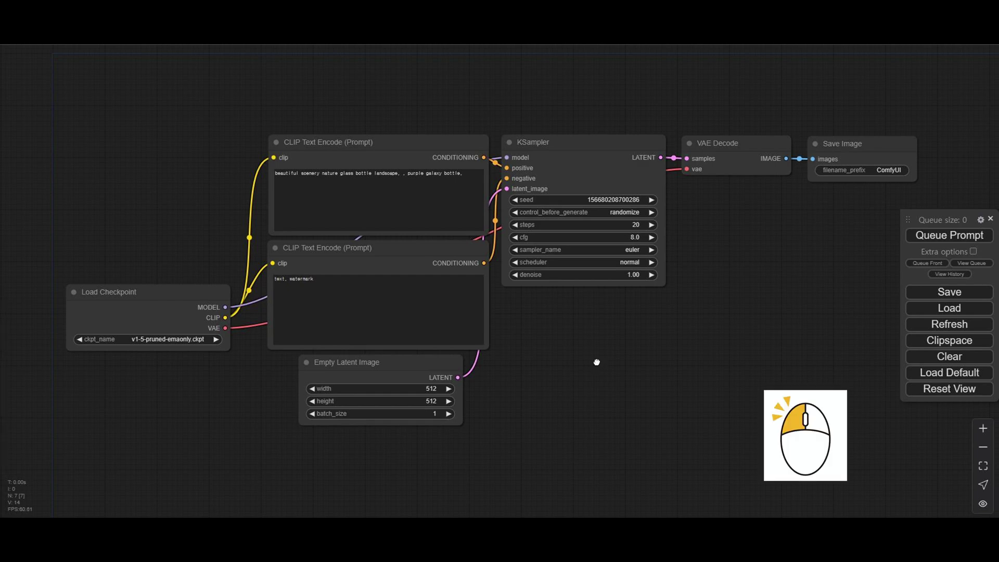
Step: Move the Load Checkpoint node up beside the upper CLIP Text Encode node and make it narrower
{"action": "mouse_move", "coordinate": [596, 362]}
{"action": "left_mouse_down"}
{"action": "mouse_move", "coordinate": [520, 428]}
{"action": "mouse_move", "coordinate": [626, 333]}
{"action": "mouse_move", "coordinate": [573, 408]}
{"action": "mouse_move", "coordinate": [632, 342]}
{"action": "mouse_move", "coordinate": [600, 359]}
{"action": "mouse_move", "coordinate": [609, 342]}
{"action": "mouse_move", "coordinate": [583, 374]}
{"action": "left_mouse_up"}
{"action": "scroll", "coordinate": [583, 373], "scroll_direction": "up", "scroll_amount": 4}
{"action": "scroll", "coordinate": [582, 373], "scroll_direction": "down", "scroll_amount": 5}
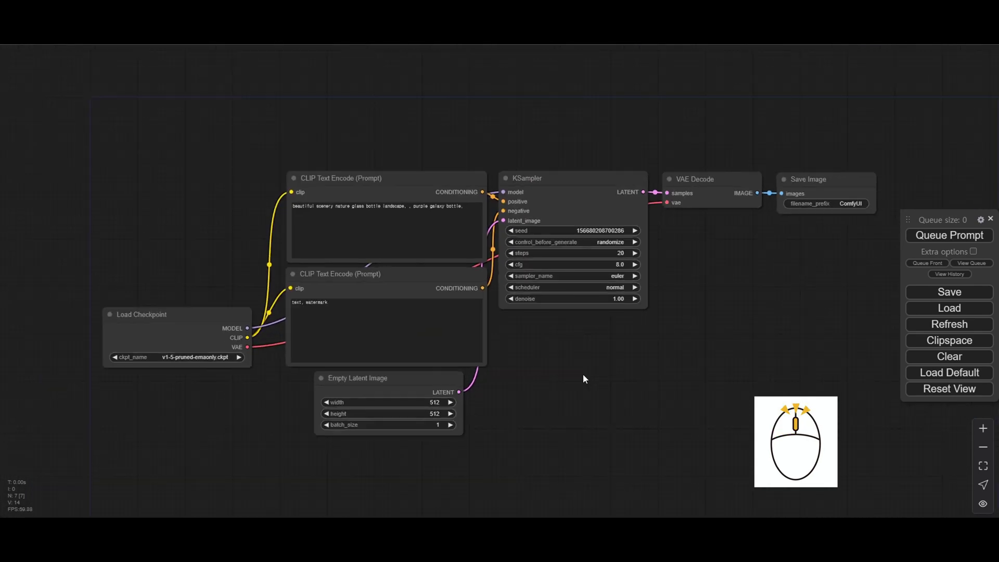
{"action": "scroll", "coordinate": [583, 373], "scroll_direction": "up", "scroll_amount": 3}
{"action": "scroll", "coordinate": [583, 373], "scroll_direction": "down", "scroll_amount": 1}
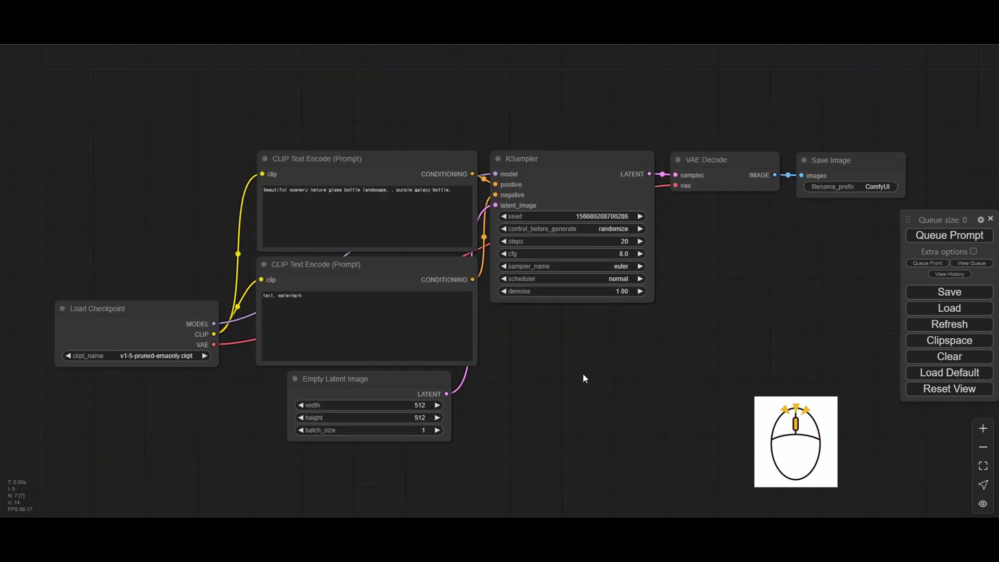
{"action": "left_click", "coordinate": [189, 307]}
{"action": "left_click_drag", "start_coordinate": [189, 307], "coordinate": [195, 207]}
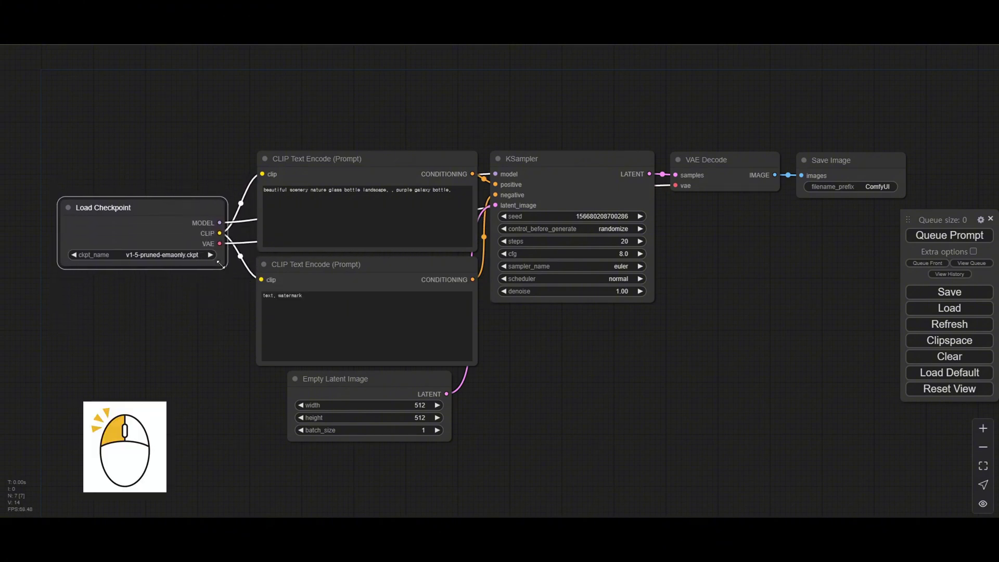
{"action": "left_click_drag", "start_coordinate": [228, 269], "coordinate": [194, 257]}
{"action": "left_click", "coordinate": [203, 321]}
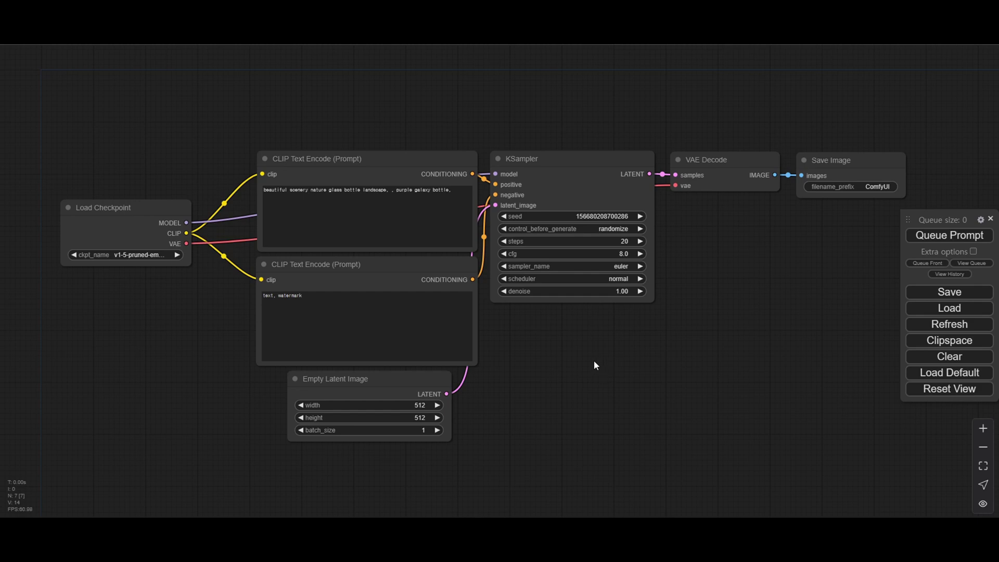
Step: Select the KSampler, VAE Decode and Save Image nodes together and shift them slightly right and down, away from the prompt nodes
{"action": "left_click_drag", "start_coordinate": [595, 360], "coordinate": [848, 136]}
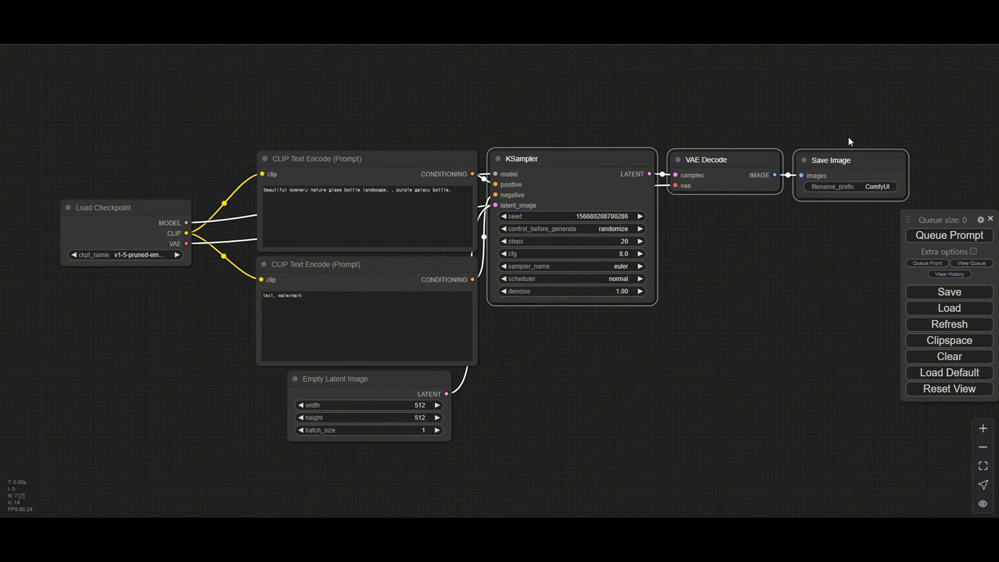
{"action": "left_click_drag", "start_coordinate": [577, 156], "coordinate": [611, 171]}
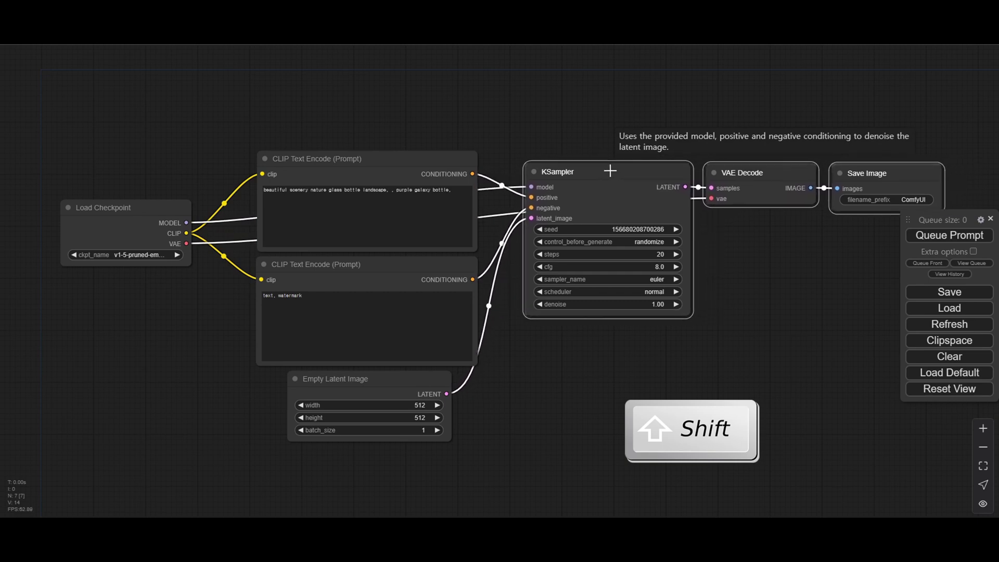
{"action": "left_click", "coordinate": [729, 352]}
{"action": "left_click_drag", "start_coordinate": [694, 382], "coordinate": [712, 357]}
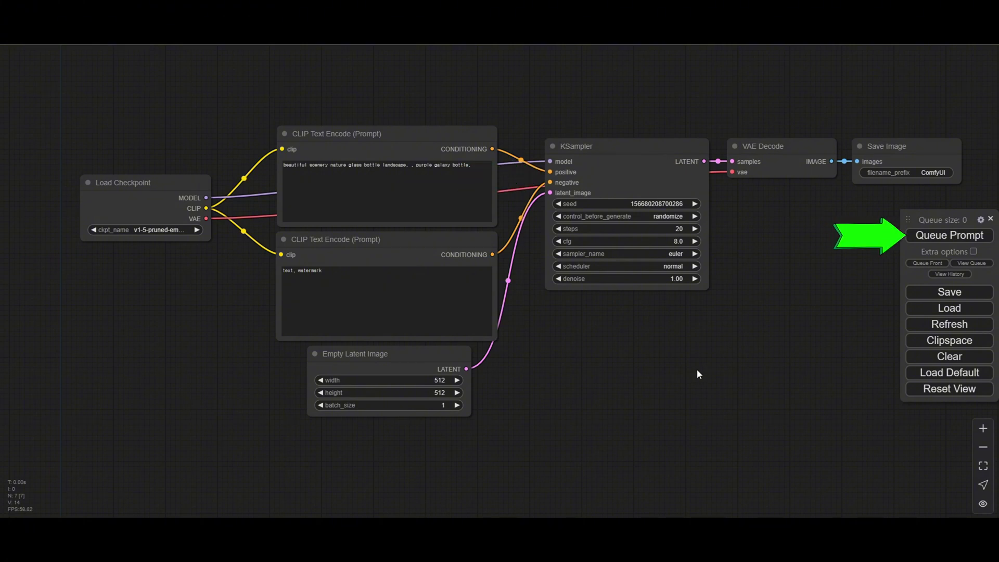
Step: Try to generate an image by queuing the default workflow
{"action": "left_click", "coordinate": [937, 239]}
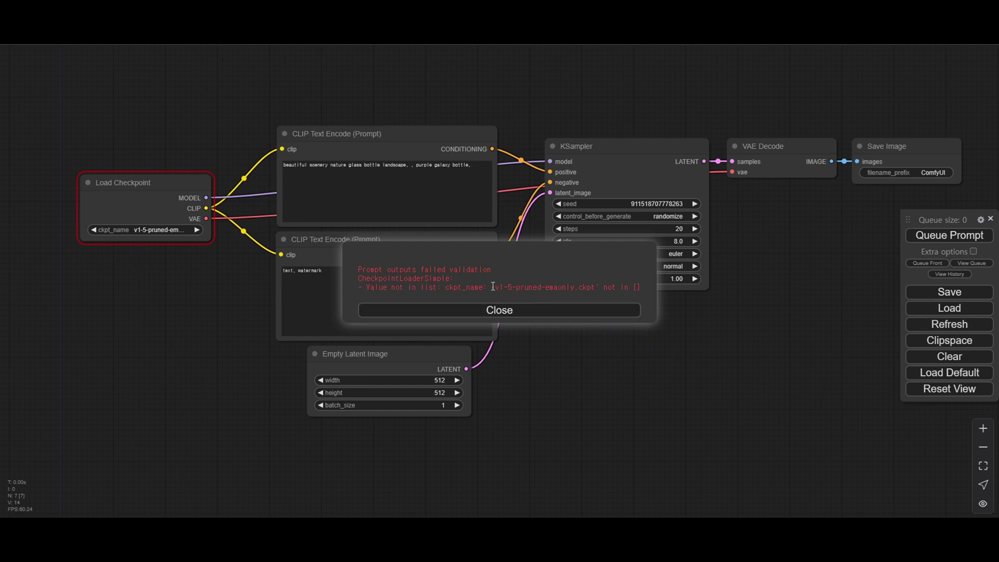
{"action": "left_click_drag", "start_coordinate": [492, 287], "coordinate": [602, 289]}
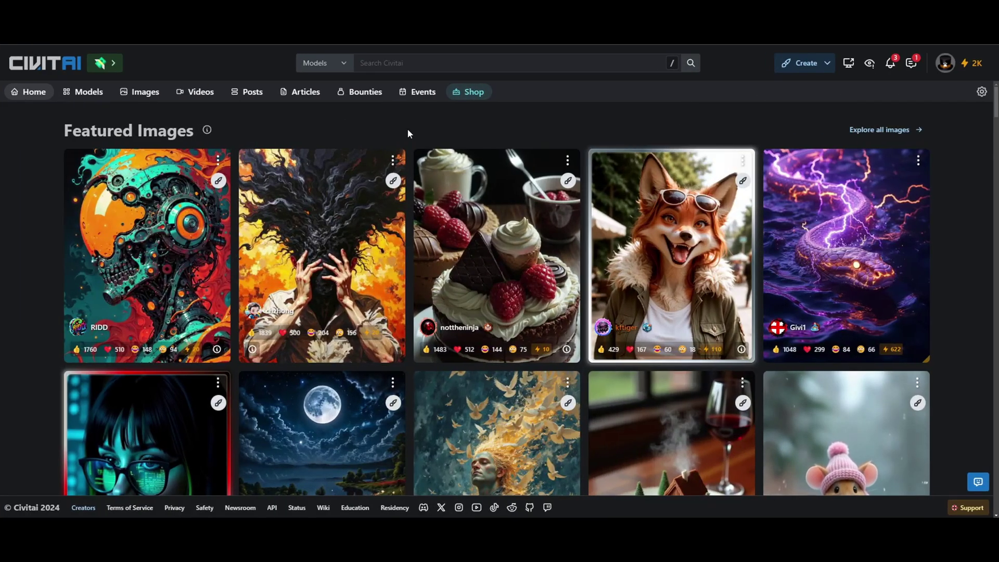
Step: Switch to Civitai, open the DreamShaper checkpoint among the models and download its version 8 file
{"action": "left_click", "coordinate": [88, 93]}
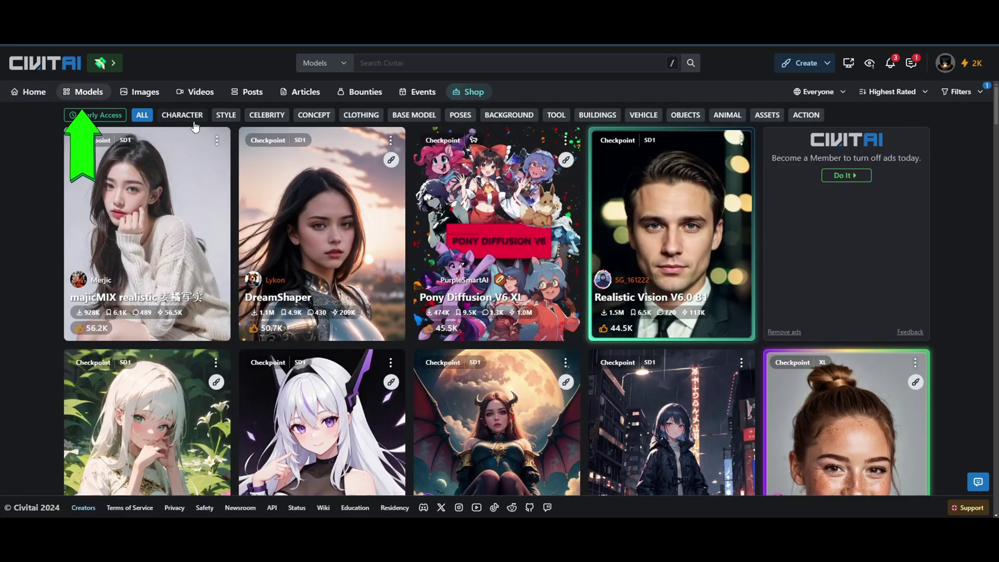
{"action": "left_click", "coordinate": [959, 93]}
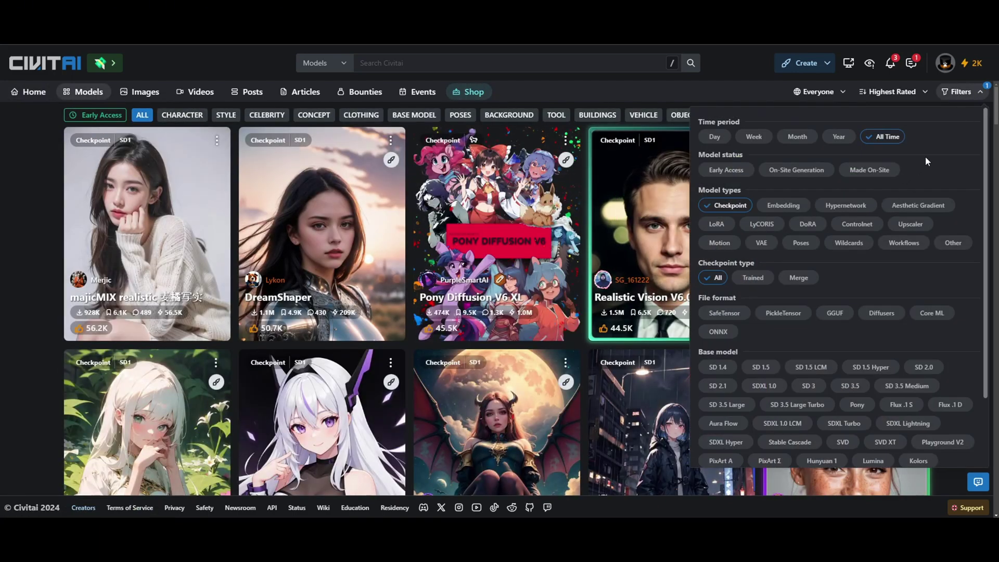
{"action": "key", "text": "Escape"}
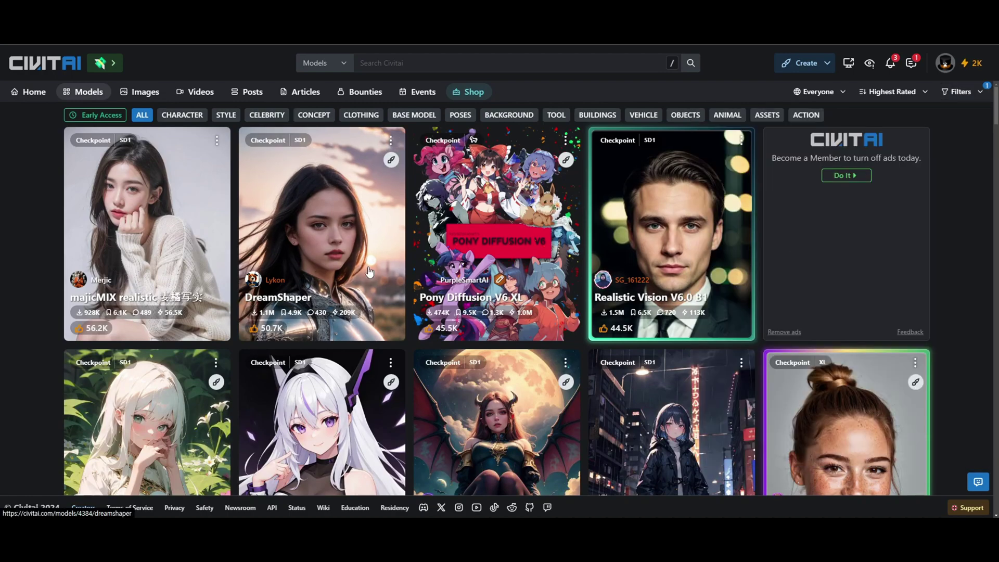
{"action": "left_click", "coordinate": [369, 267]}
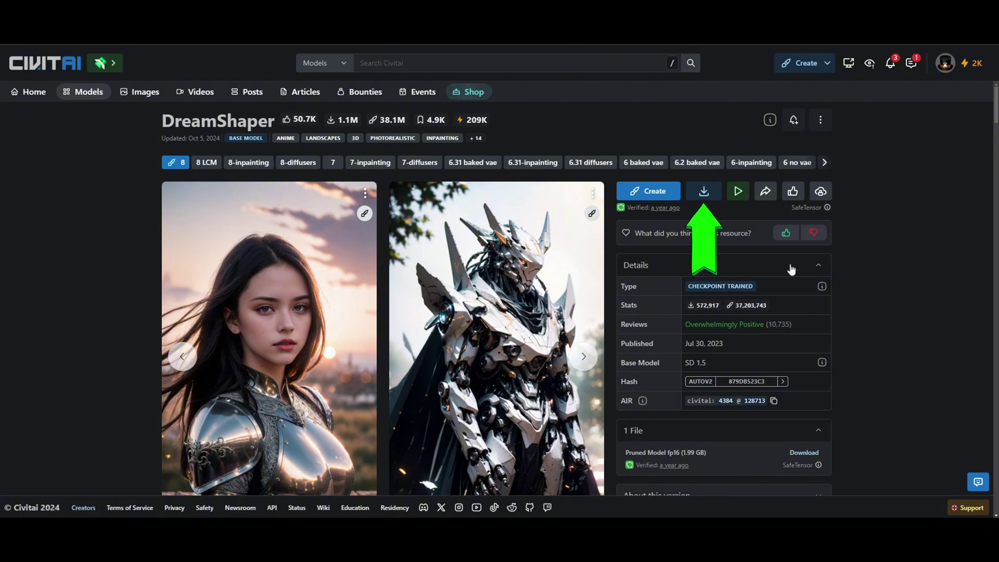
{"action": "left_click", "coordinate": [713, 195]}
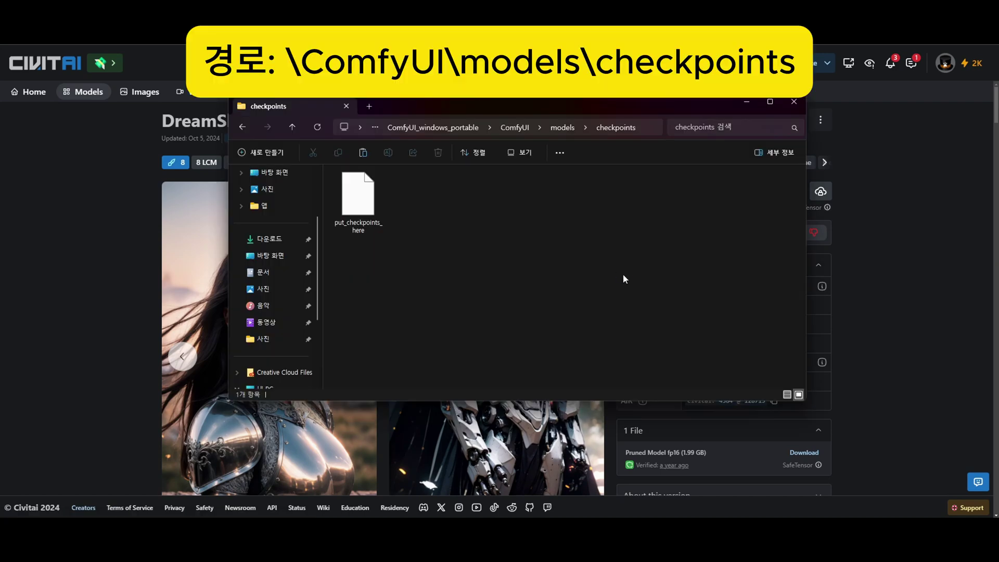
Step: Paste dreamshaper_8.safetensors into the ComfyUI\models\checkpoints folder
{"action": "key", "text": "ctrl+v"}
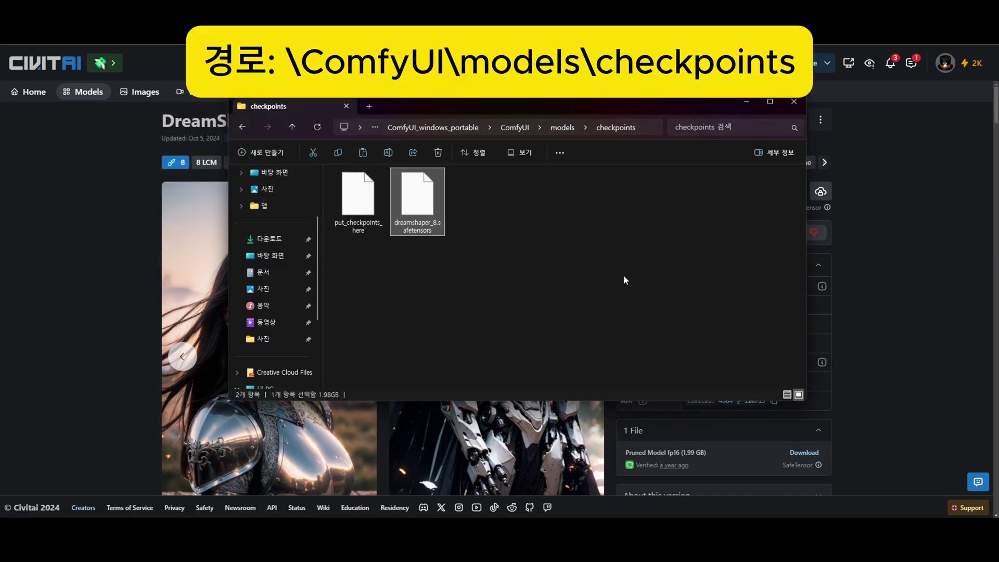
{"action": "left_click", "coordinate": [624, 276]}
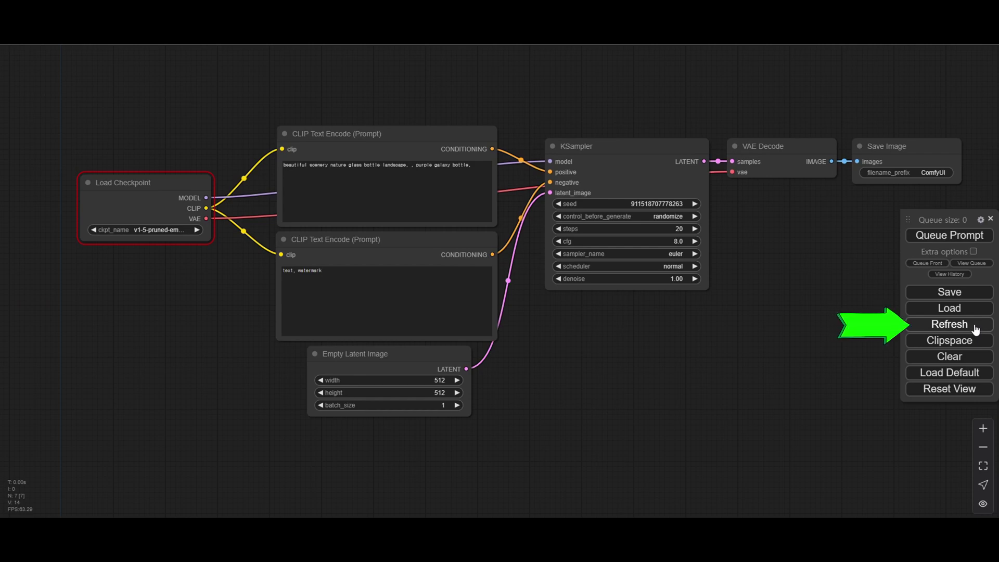
Step: Refresh the ComfyUI model lists and choose dreamshaper_8.safetensors as the Load Checkpoint node's checkpoint
{"action": "left_click", "coordinate": [975, 331]}
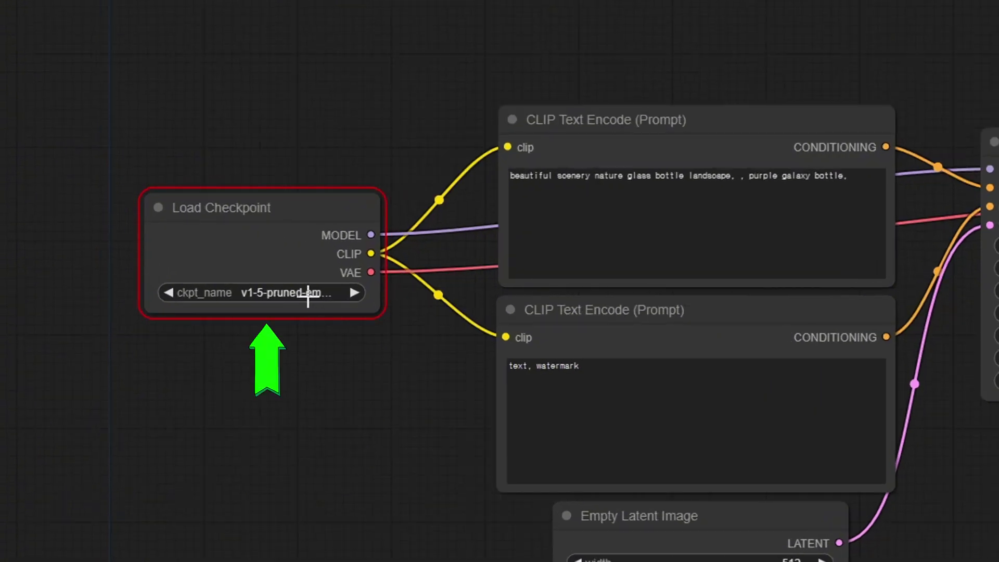
{"action": "left_click", "coordinate": [169, 229]}
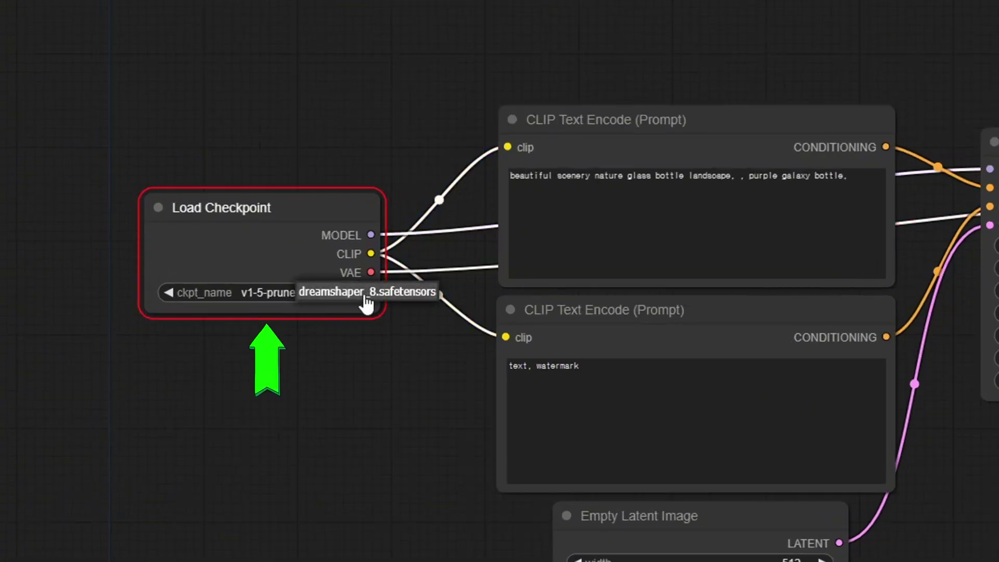
{"action": "left_click", "coordinate": [367, 301]}
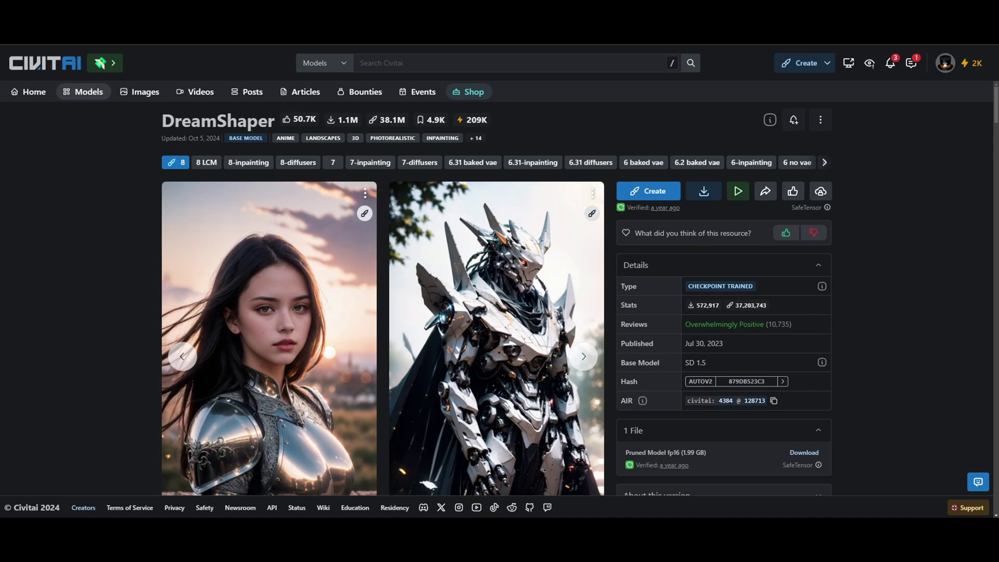
Step: Check the generation data of DreamShaper's first sample image on Civitai and set the KSampler steps to 30 in ComfyUI
{"action": "left_click", "coordinate": [237, 328]}
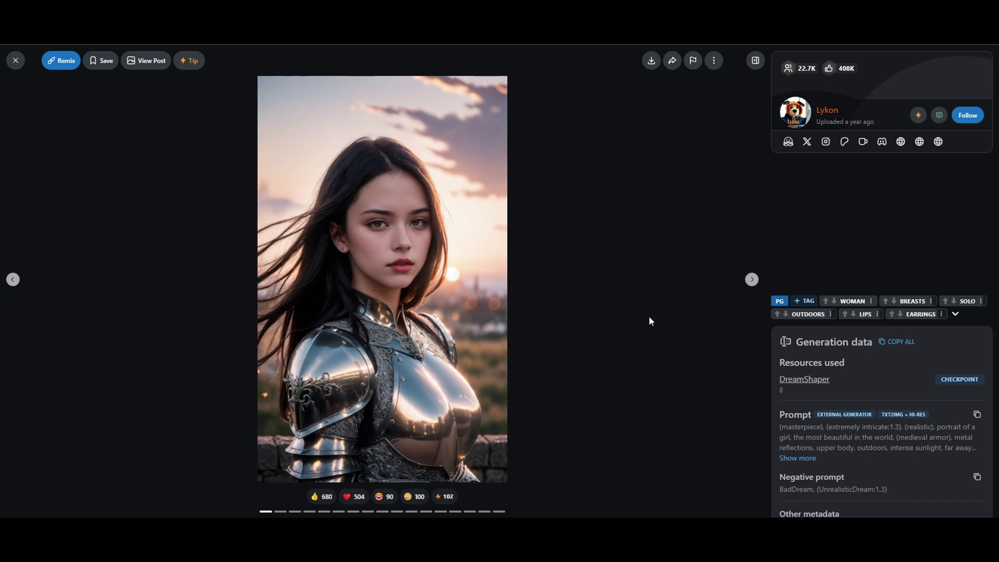
{"action": "scroll", "coordinate": [853, 421], "scroll_direction": "down", "scroll_amount": 2}
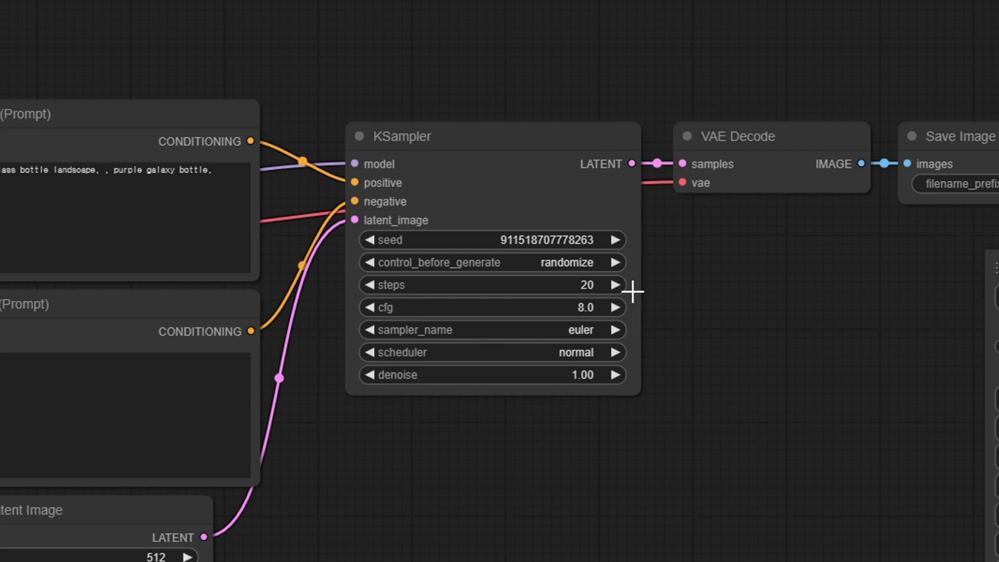
{"action": "left_click", "coordinate": [632, 292]}
{"action": "left_click", "coordinate": [622, 288]}
{"action": "left_click", "coordinate": [622, 287]}
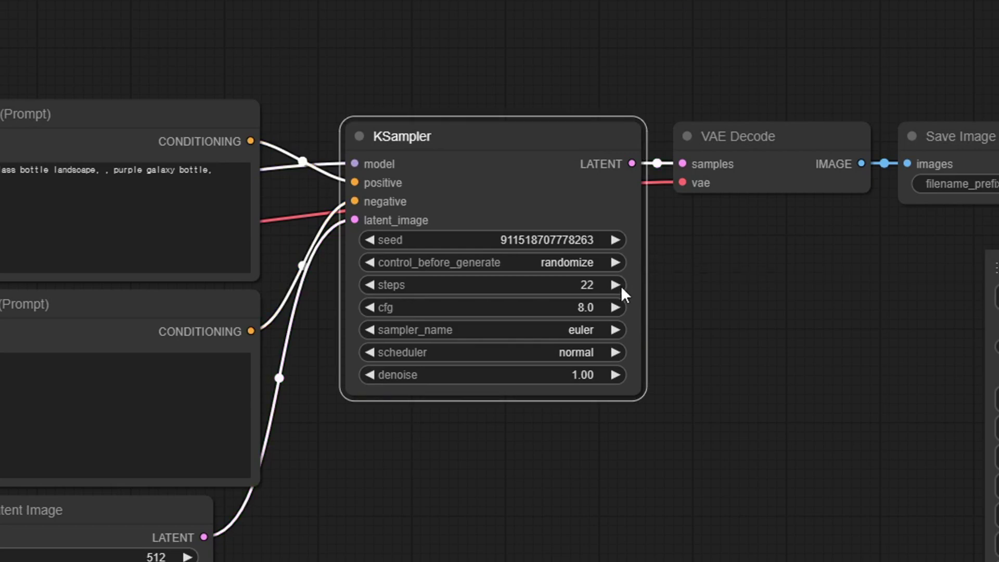
{"action": "left_click", "coordinate": [622, 287]}
{"action": "left_click", "coordinate": [588, 286]}
{"action": "key", "text": "BackSpace"}
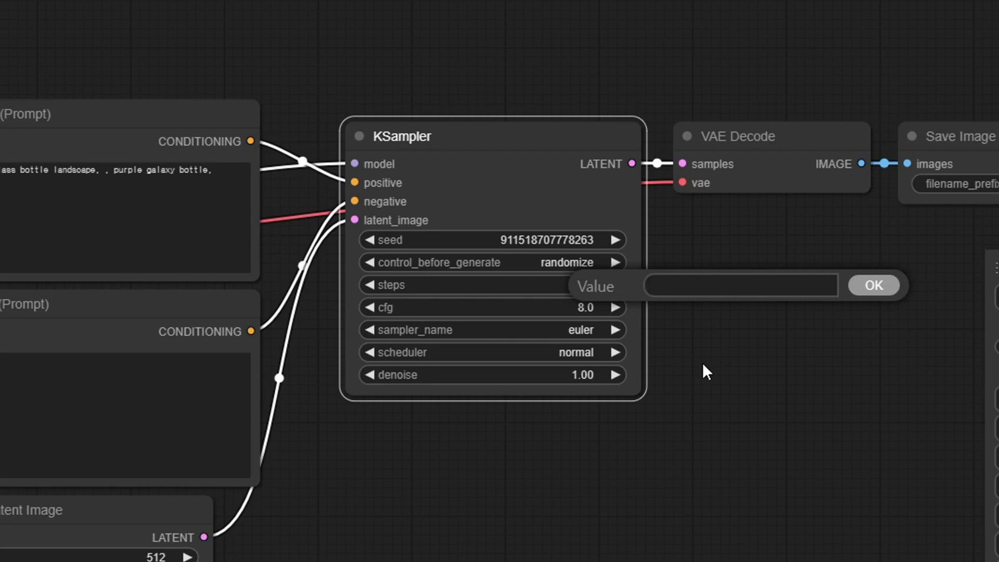
{"action": "type", "text": "30"}
{"action": "left_click", "coordinate": [873, 286]}
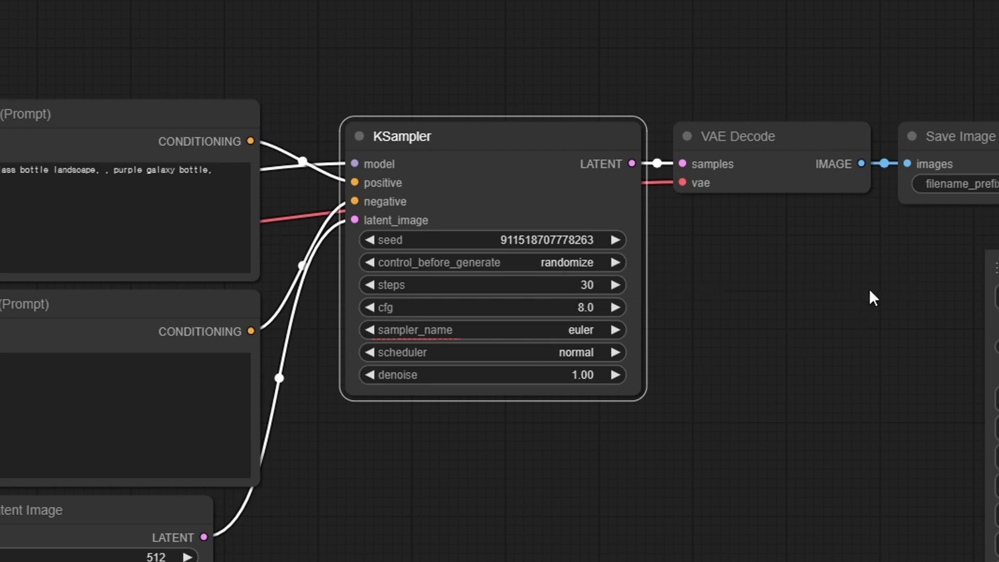
Step: Set the KSampler's sampler_name to dpmpp_sde and its scheduler to karras
{"action": "left_click", "coordinate": [587, 330]}
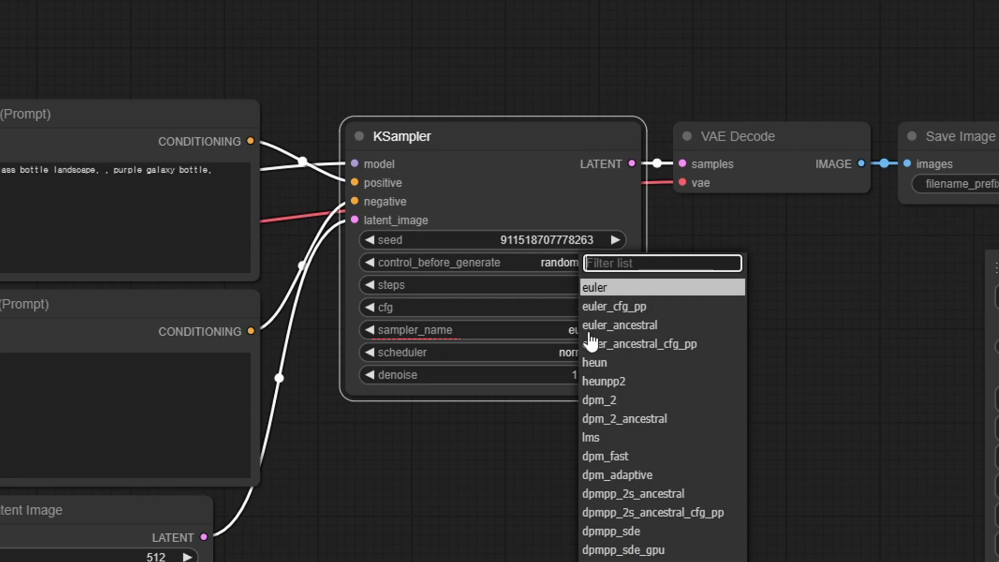
{"action": "left_click", "coordinate": [698, 533]}
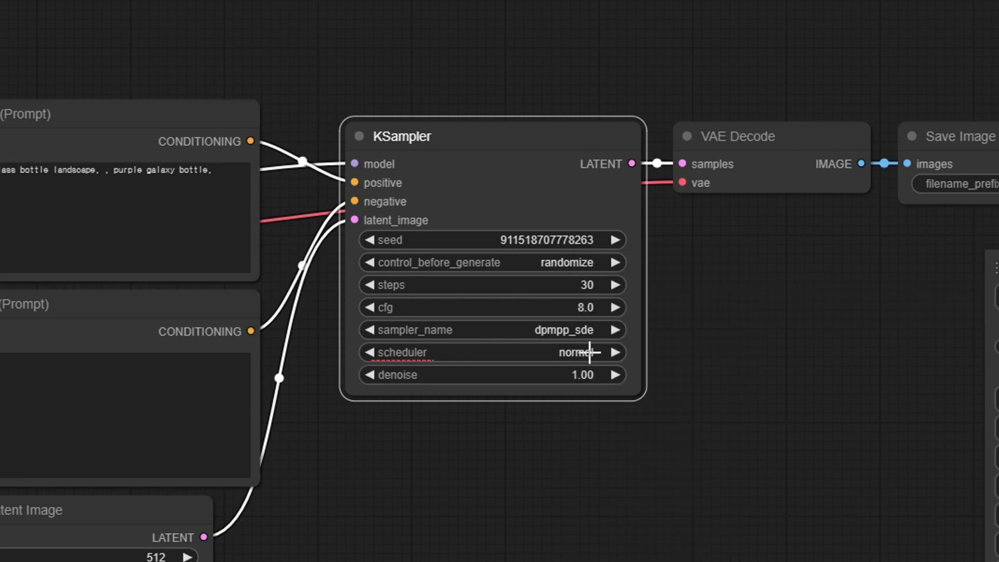
{"action": "left_click", "coordinate": [588, 353]}
{"action": "left_click", "coordinate": [635, 396]}
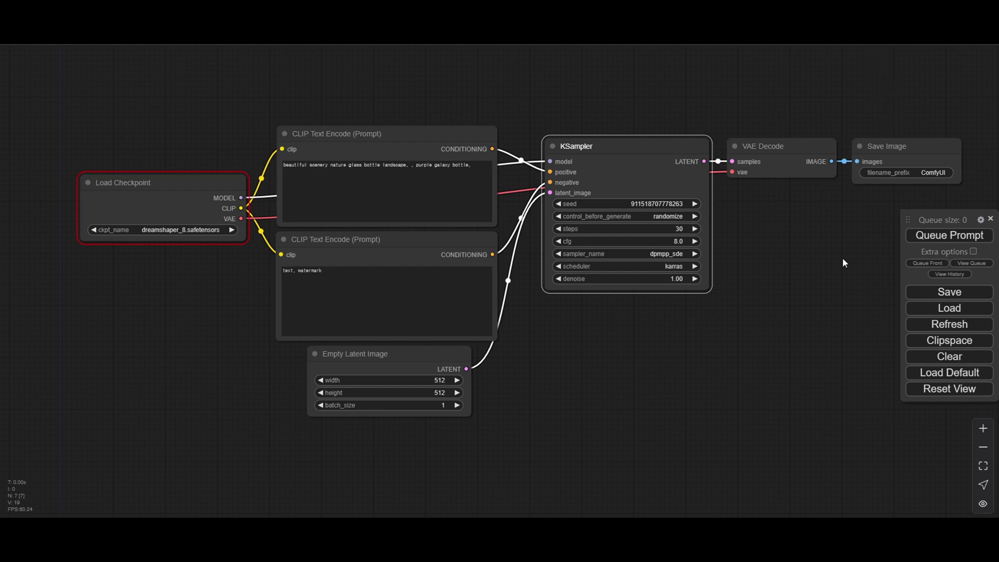
Step: Set the Save Image node's filename_prefix to Part1/ComfyUI
{"action": "left_click_drag", "start_coordinate": [843, 264], "coordinate": [513, 341]}
{"action": "scroll", "coordinate": [583, 291], "scroll_direction": "up", "scroll_amount": 6}
{"action": "scroll", "coordinate": [616, 251], "scroll_direction": "up", "scroll_amount": 3}
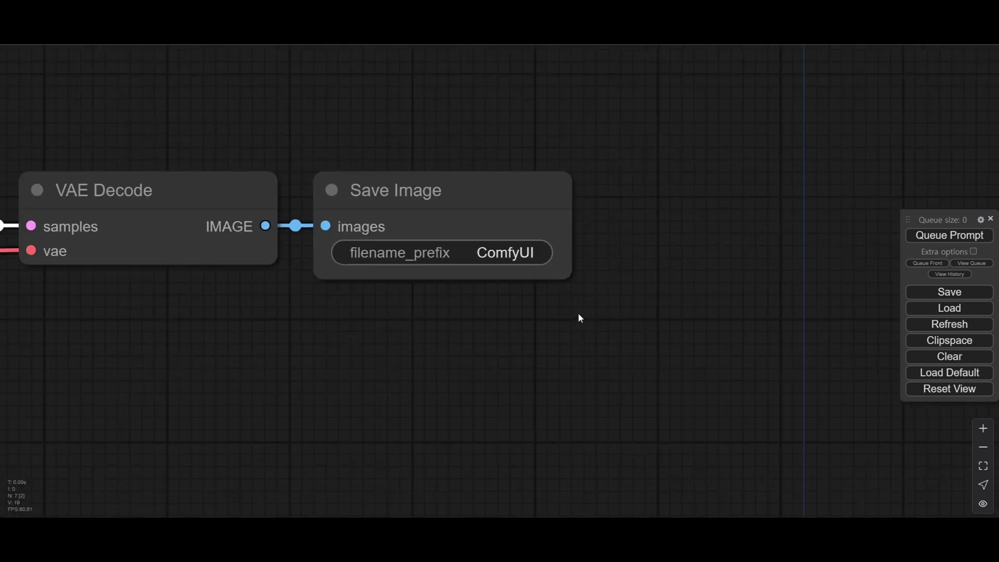
{"action": "left_click_drag", "start_coordinate": [579, 315], "coordinate": [600, 347]}
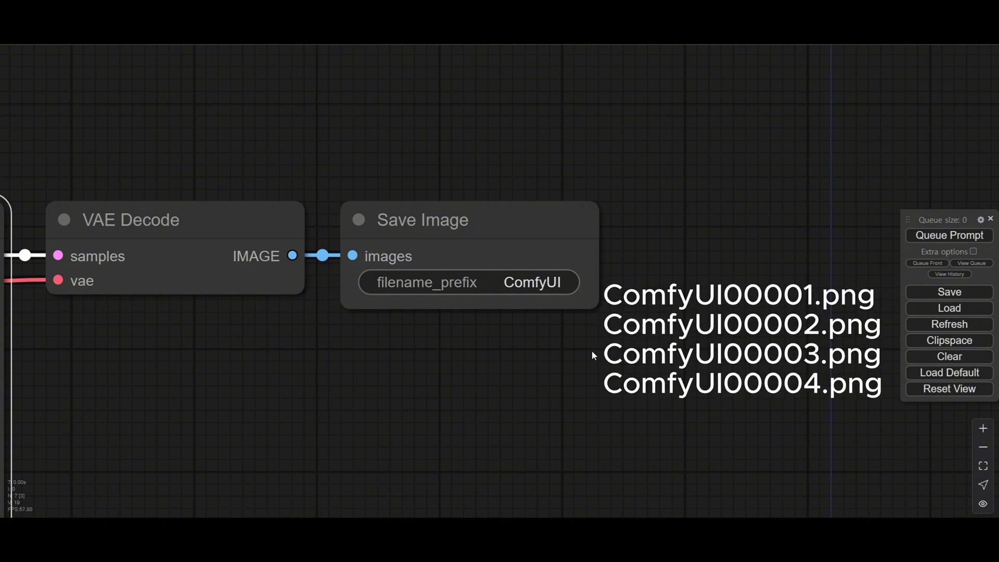
{"action": "left_click", "coordinate": [543, 282]}
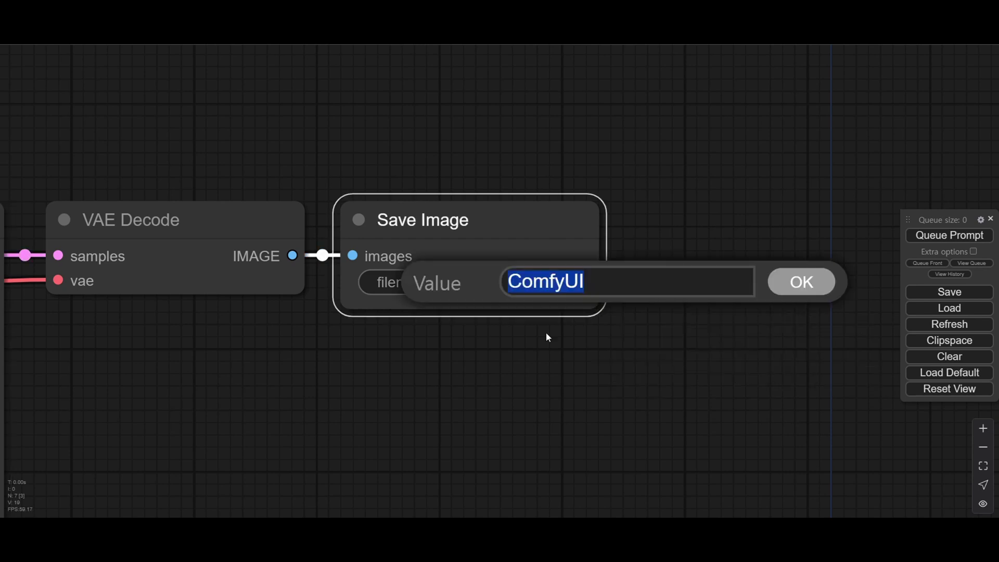
{"action": "key", "text": "Home"}
{"action": "type", "text": "Part1"}
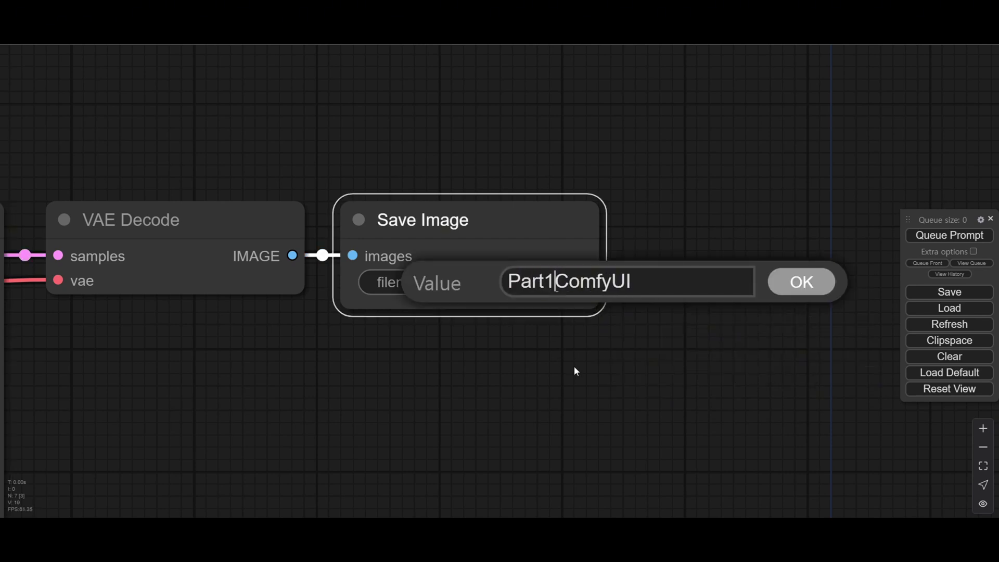
{"action": "type", "text": "/"}
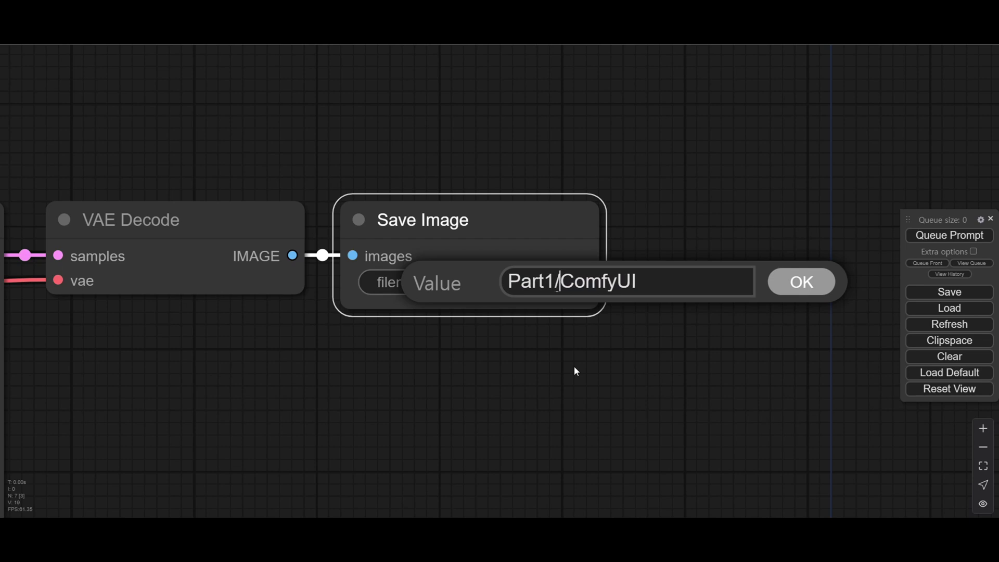
{"action": "left_click", "coordinate": [803, 286]}
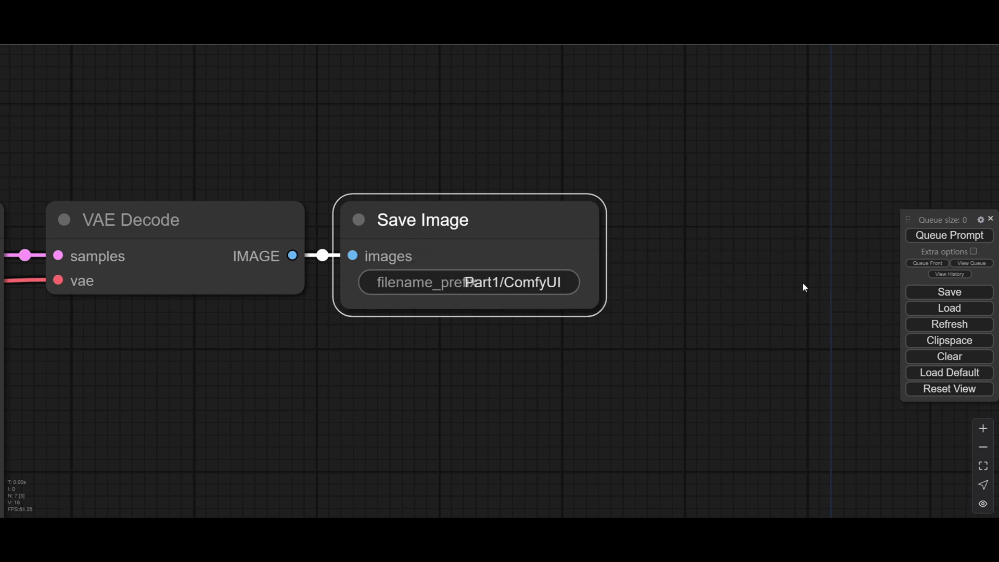
Step: Queue the prompt several times to generate images and open the Part1 folder inside ComfyUI\output to check the saved files
{"action": "left_click_drag", "start_coordinate": [600, 306], "coordinate": [651, 299]}
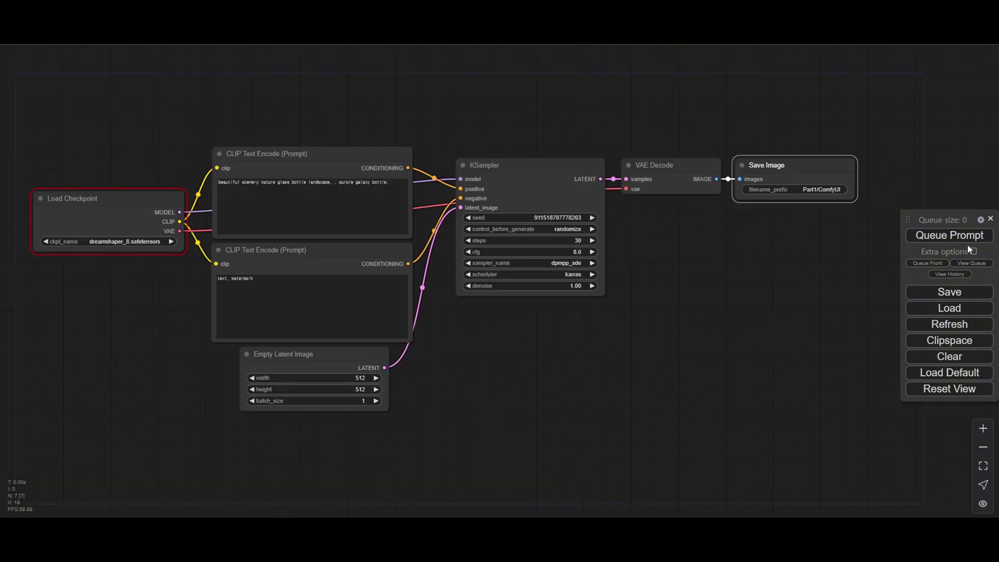
{"action": "left_click", "coordinate": [966, 237]}
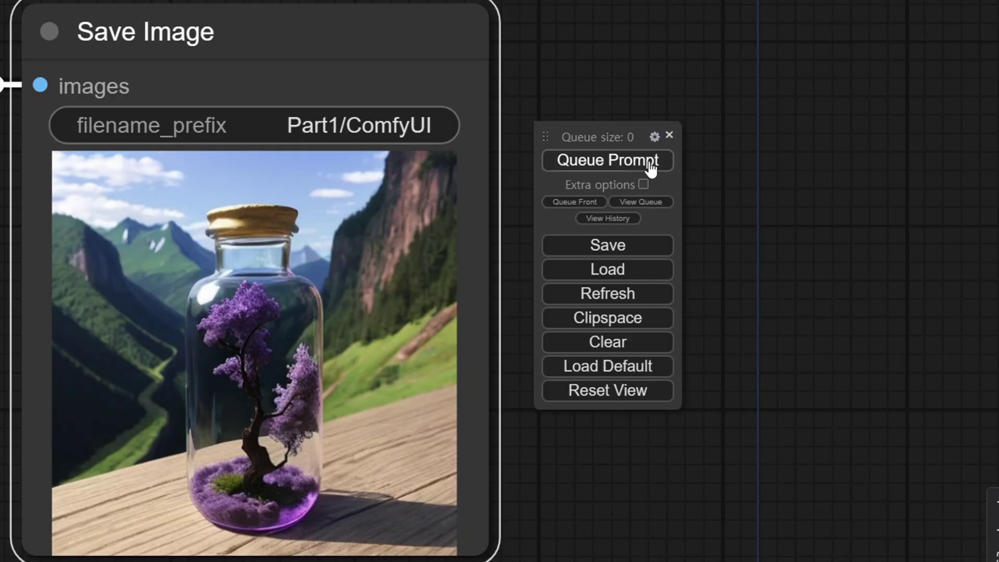
{"action": "left_click", "coordinate": [650, 162]}
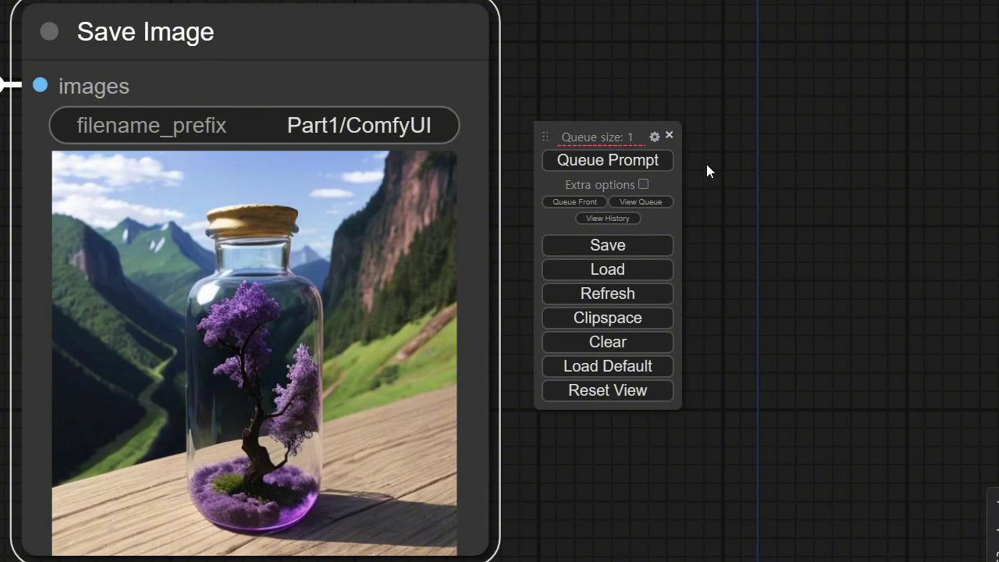
{"action": "left_click", "coordinate": [648, 164]}
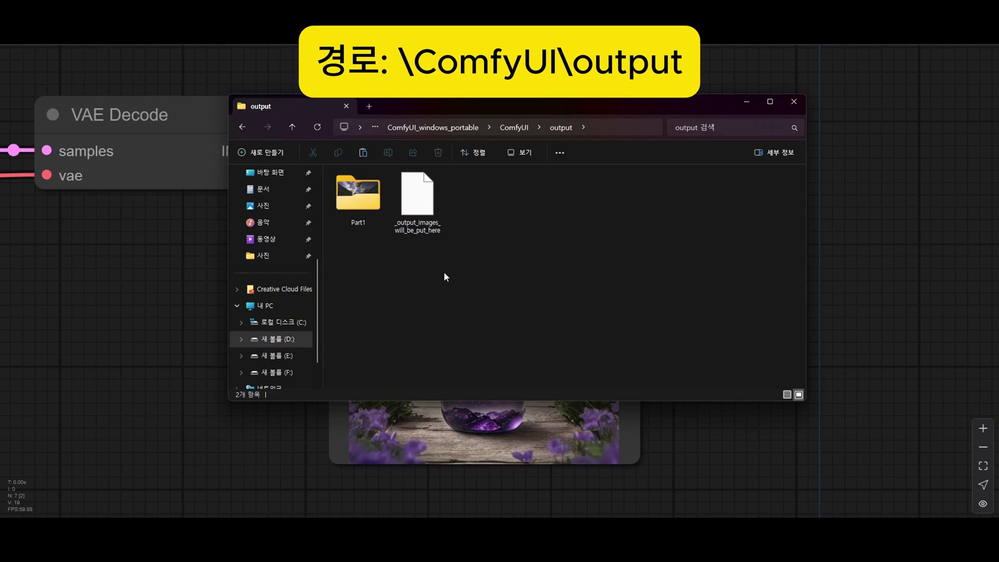
{"action": "double_click", "coordinate": [360, 180]}
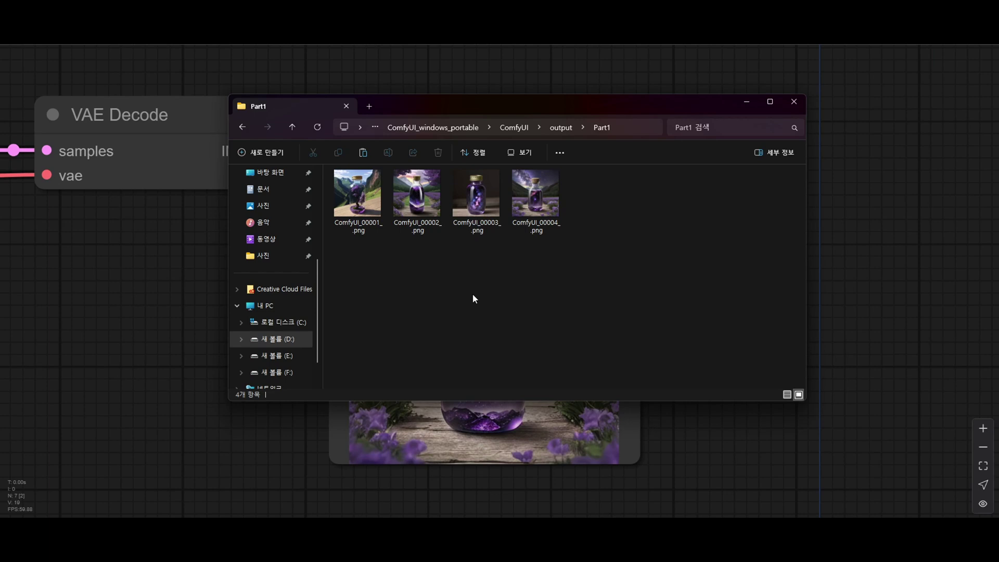
Step: Rename extra_model_paths.yaml.example in the ComfyUI_windows_portable\ComfyUI folder to extra_model_paths.yaml, accepting the extension change
{"action": "left_click", "coordinate": [462, 127]}
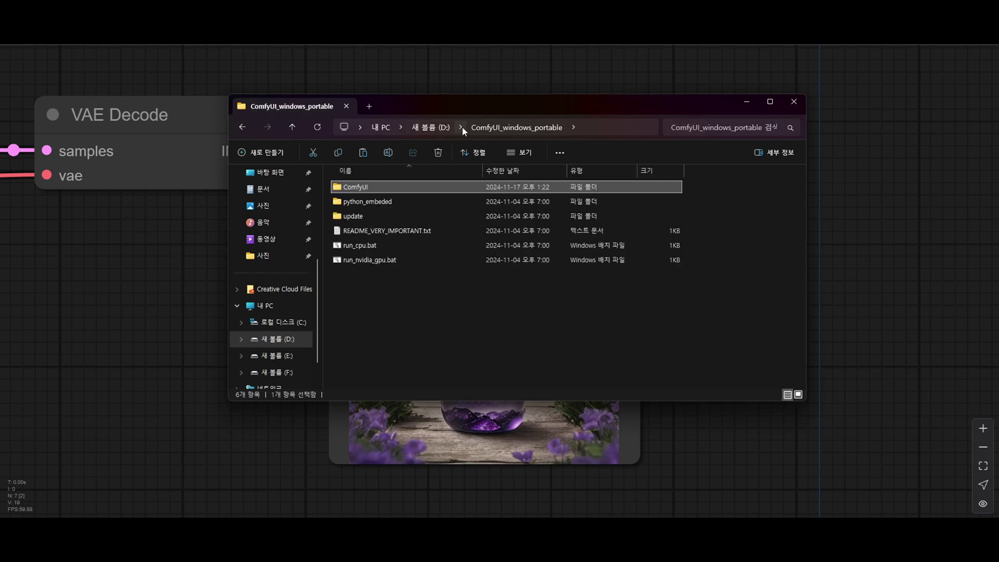
{"action": "double_click", "coordinate": [449, 190]}
{"action": "scroll", "coordinate": [676, 293], "scroll_direction": "down", "scroll_amount": 5}
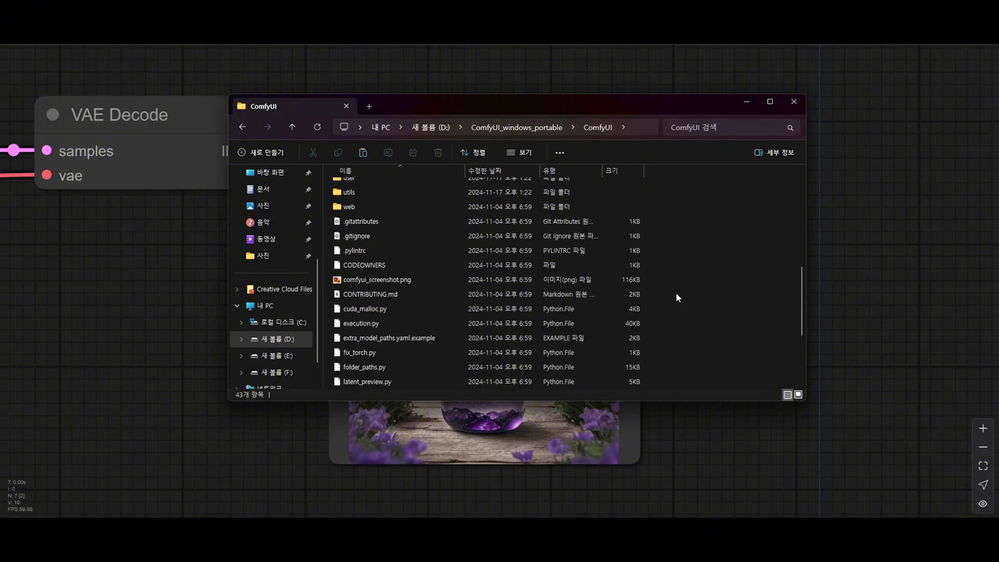
{"action": "left_click", "coordinate": [440, 338]}
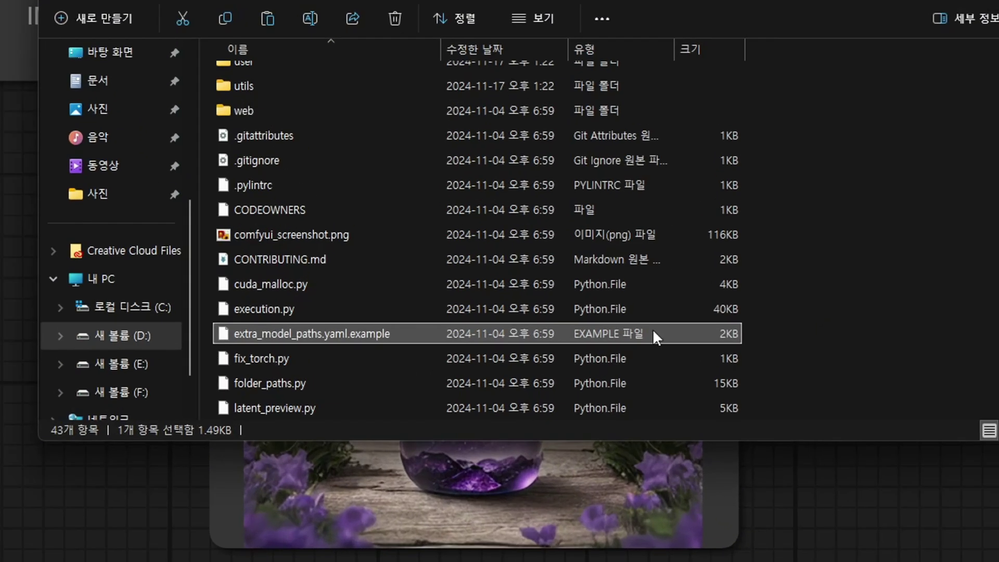
{"action": "left_click", "coordinate": [437, 337]}
{"action": "left_click_drag", "start_coordinate": [395, 333], "coordinate": [348, 333]}
{"action": "key", "text": "BackSpace"}
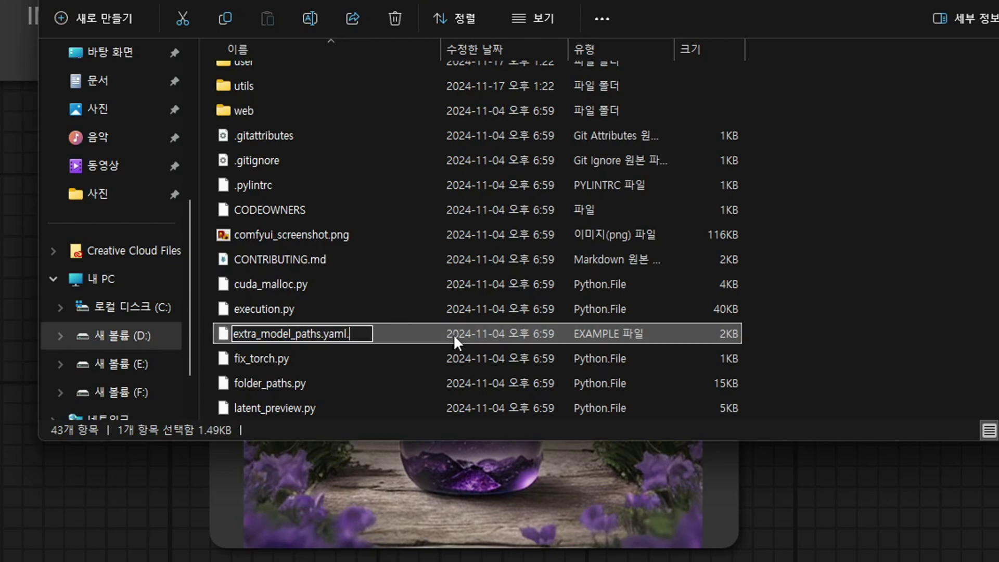
{"action": "key", "text": "BackSpace"}
{"action": "key", "text": "Return"}
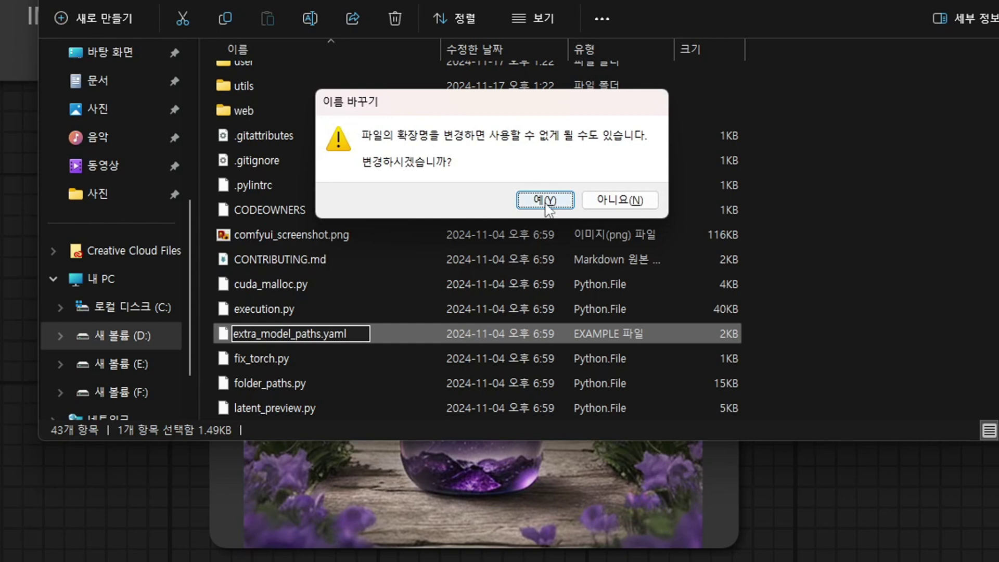
{"action": "left_click", "coordinate": [544, 200]}
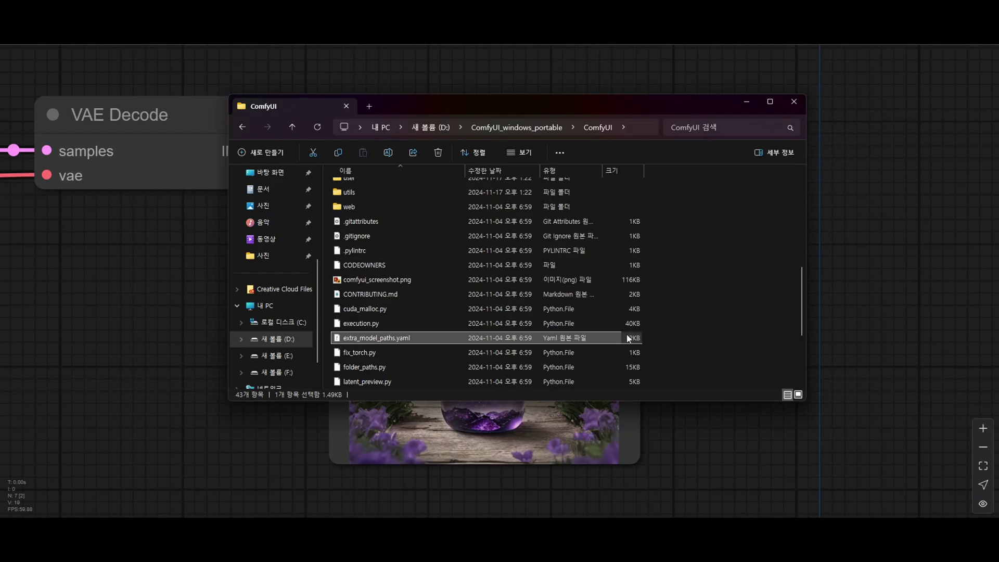
Step: Edit extra_model_paths.yaml in Notepad and set the a111 section's base_path to D:\stable-diffusion-webui-1.7.0
{"action": "right_click", "coordinate": [718, 335]}
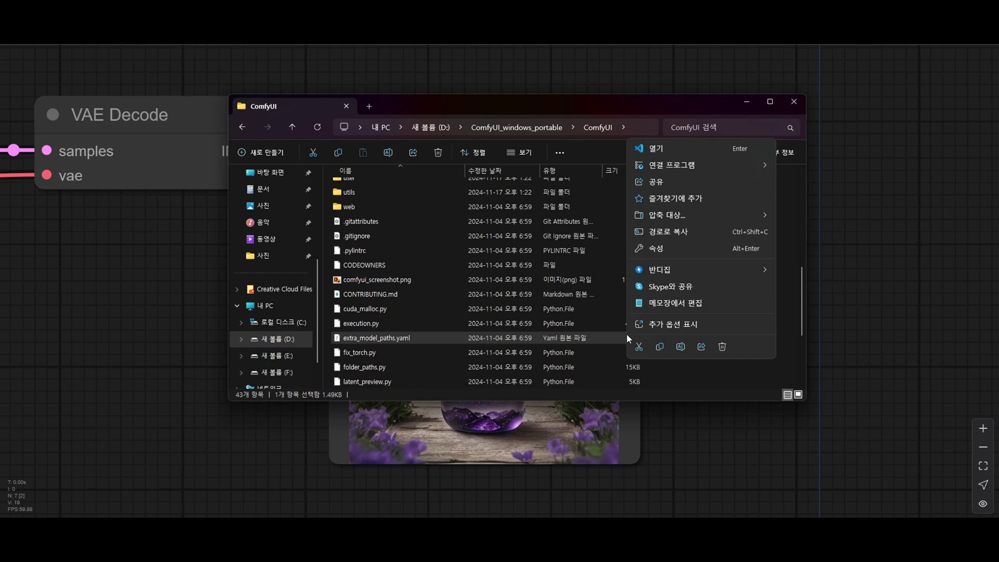
{"action": "left_click", "coordinate": [686, 304]}
{"action": "left_click_drag", "start_coordinate": [477, 105], "coordinate": [391, 105]}
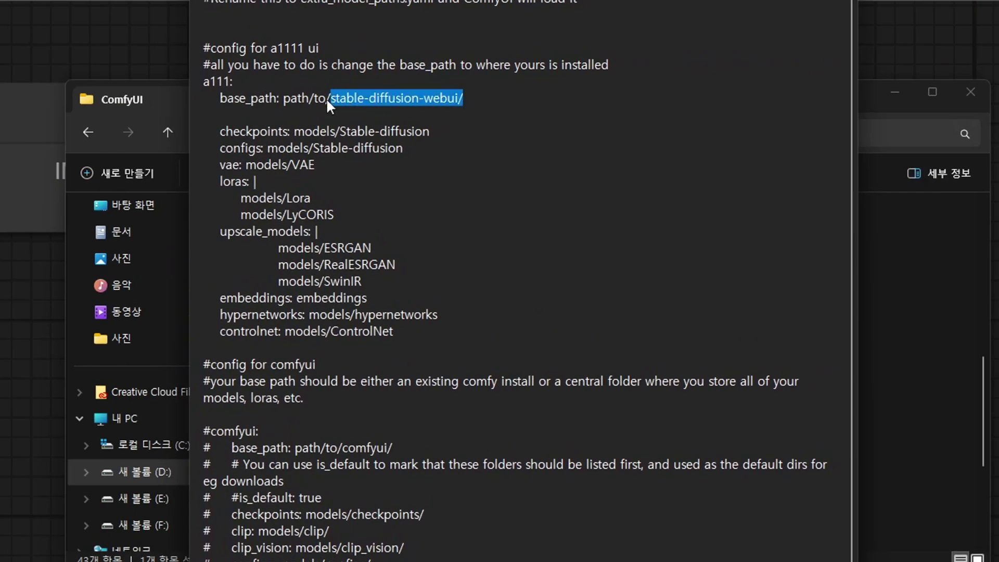
{"action": "type", "text": "D:₩stable-diffusion-webui-1.7.0"}
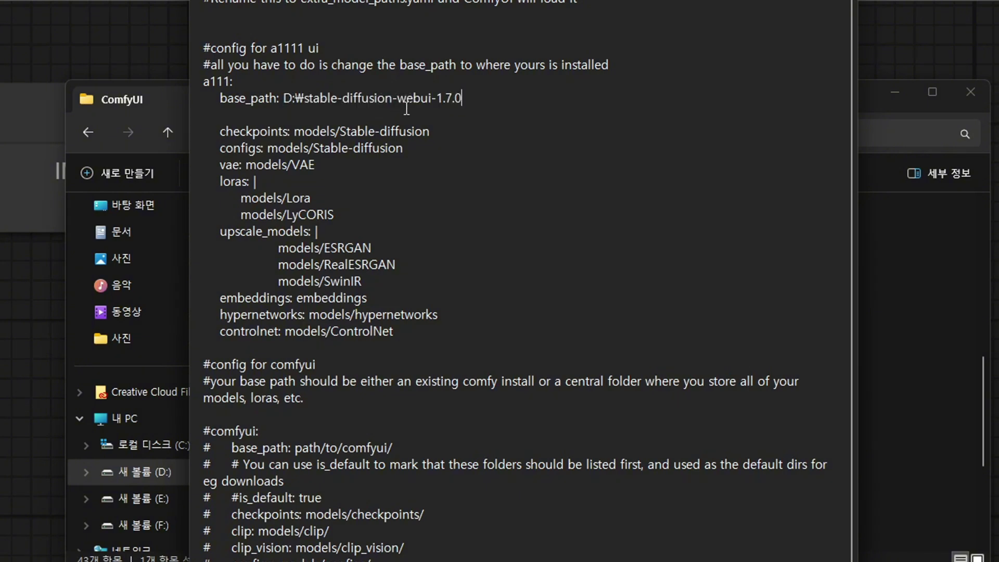
{"action": "left_click_drag", "start_coordinate": [471, 95], "coordinate": [348, 103]}
{"action": "left_click_drag", "start_coordinate": [286, 96], "coordinate": [284, 97]}
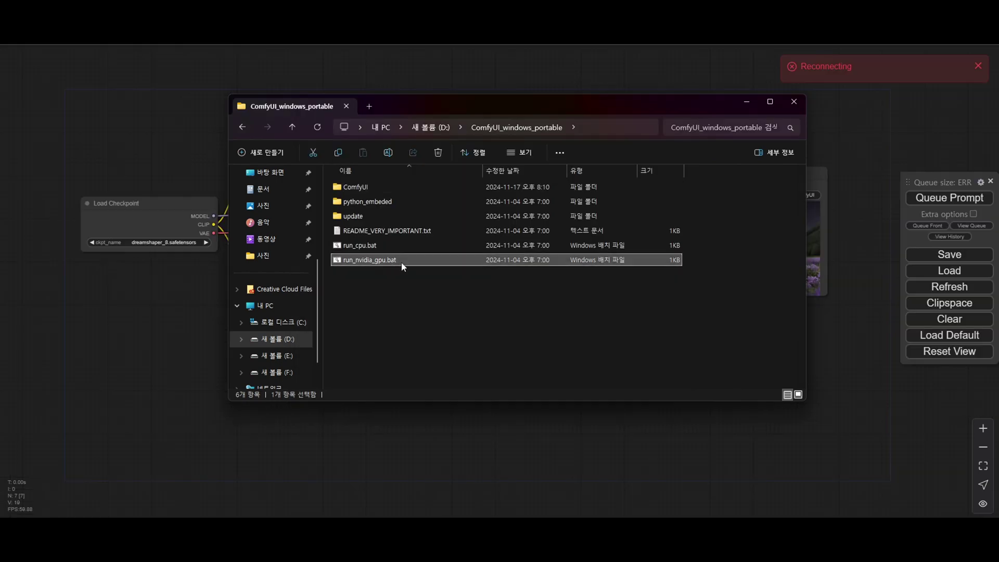
Step: Restart ComfyUI with run_nvidia_gpu.bat and open the Load Checkpoint node's list of checkpoints to check the available models
{"action": "left_click", "coordinate": [415, 260]}
{"action": "double_click", "coordinate": [415, 259]}
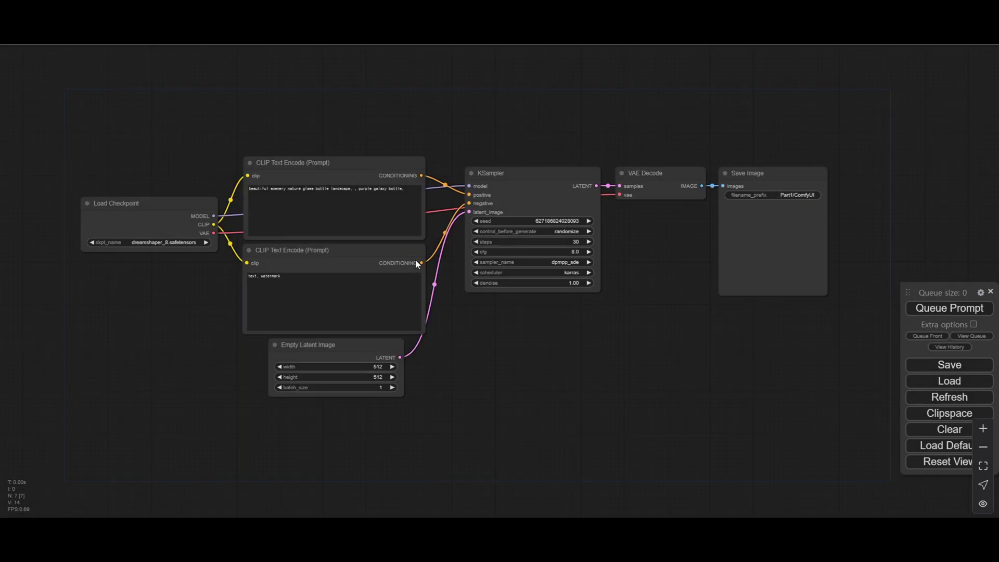
{"action": "left_click", "coordinate": [187, 243]}
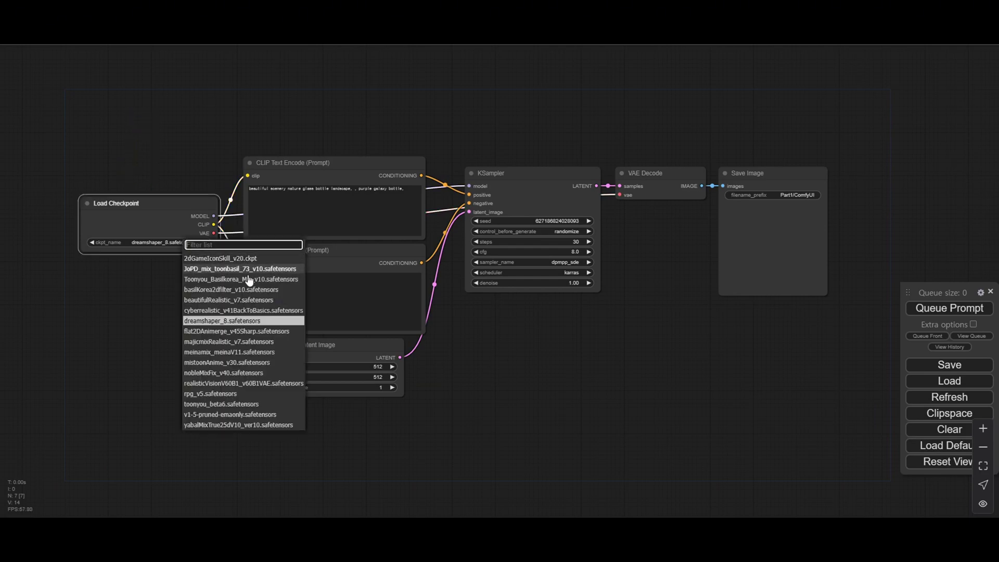